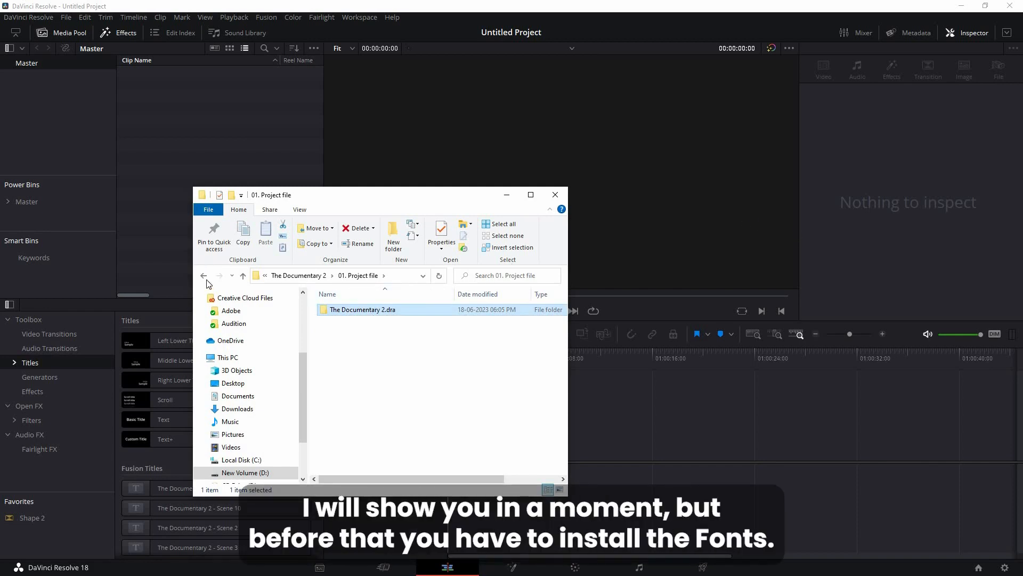
Open the Font Link - Must Install text file in the 02. Font folder and review the two required font links.
key("alt+Up")
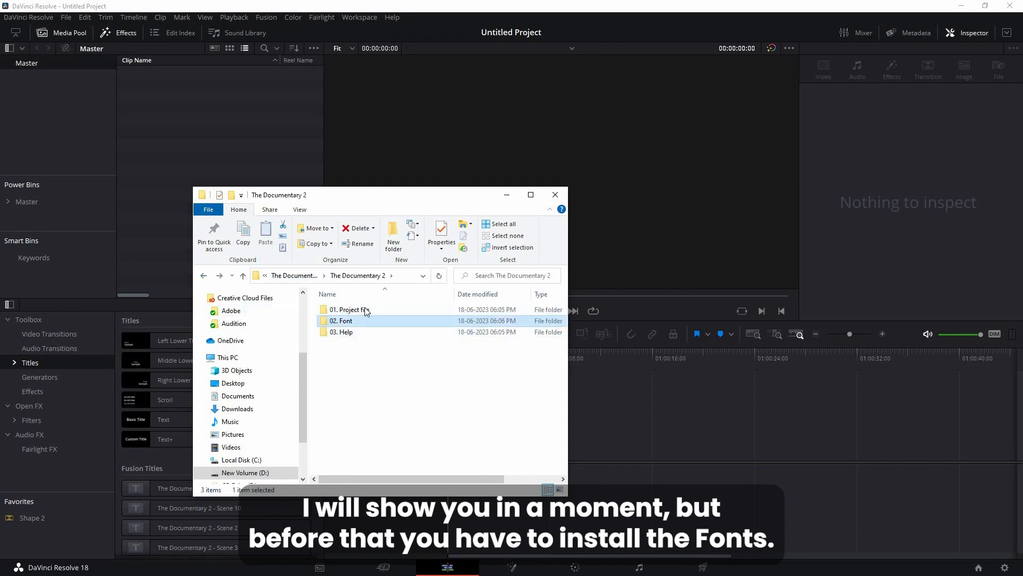
double_click(372, 322)
left_click(374, 311)
key("Return")
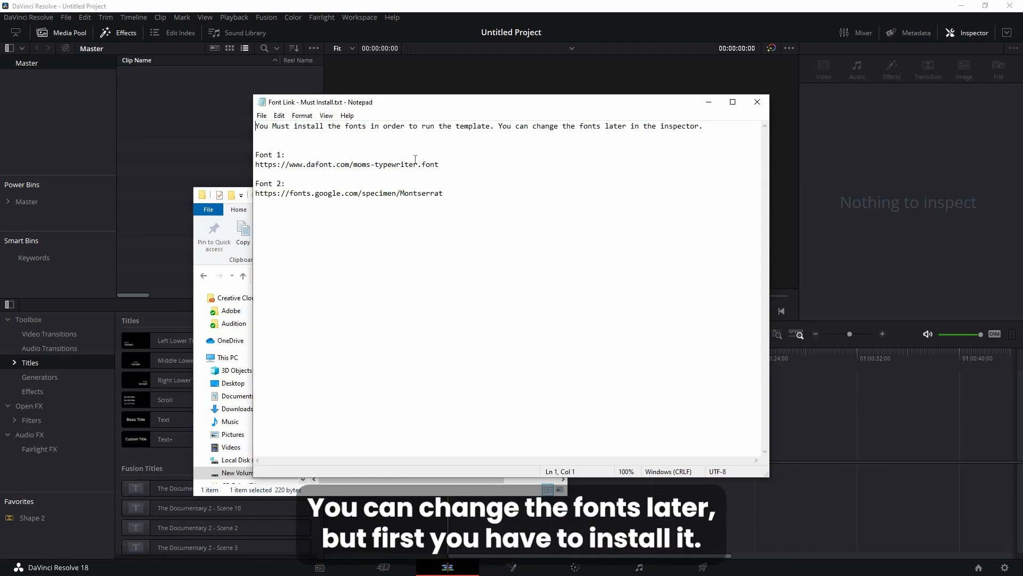
left_click_drag(440, 164, 255, 164)
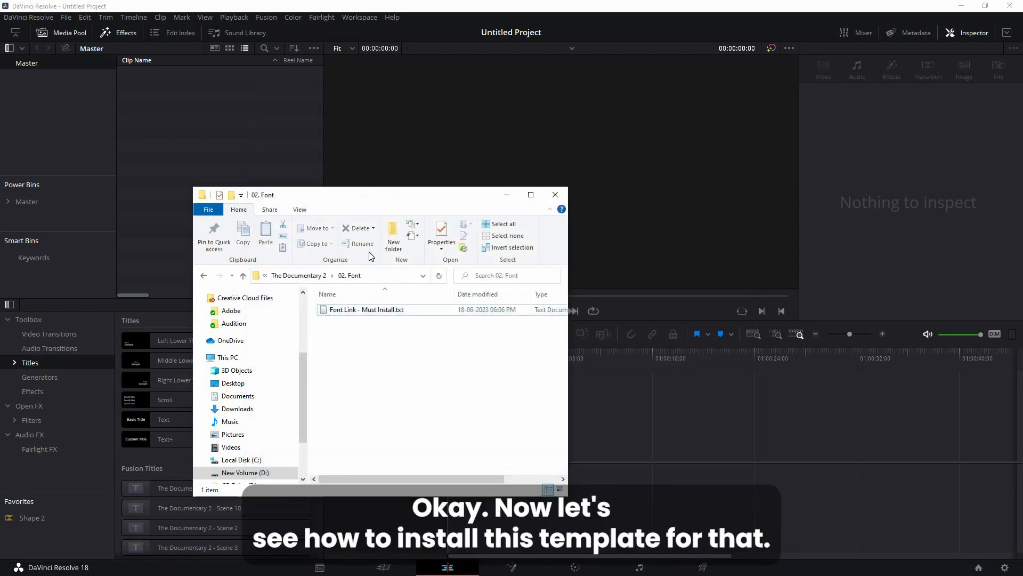
left_click(204, 275)
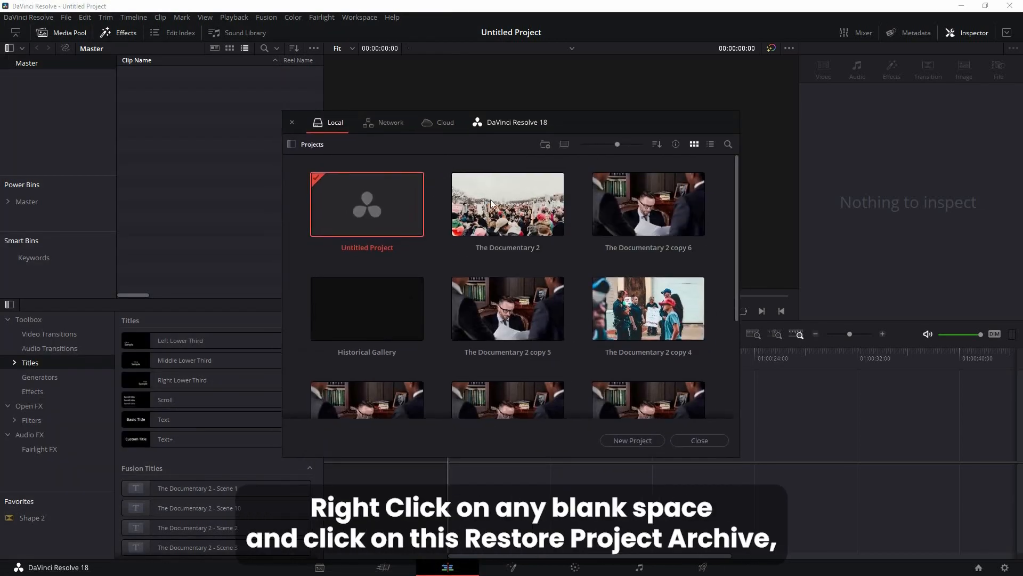
Restore a project archive in the project manager from The Documentary 2.dra inside the 01. Project file folder.
right_click(465, 208)
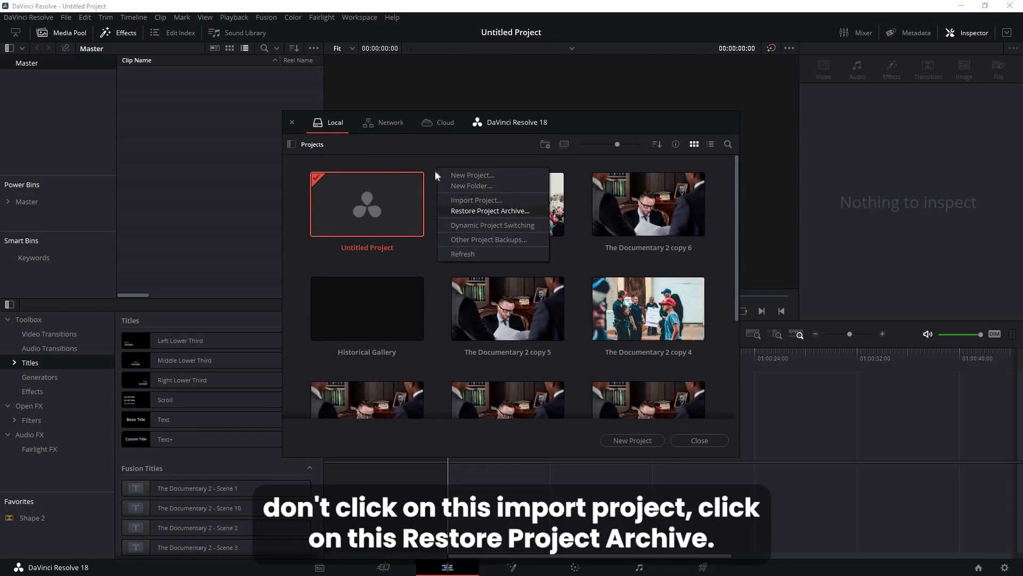
left_click(457, 209)
left_click(453, 192)
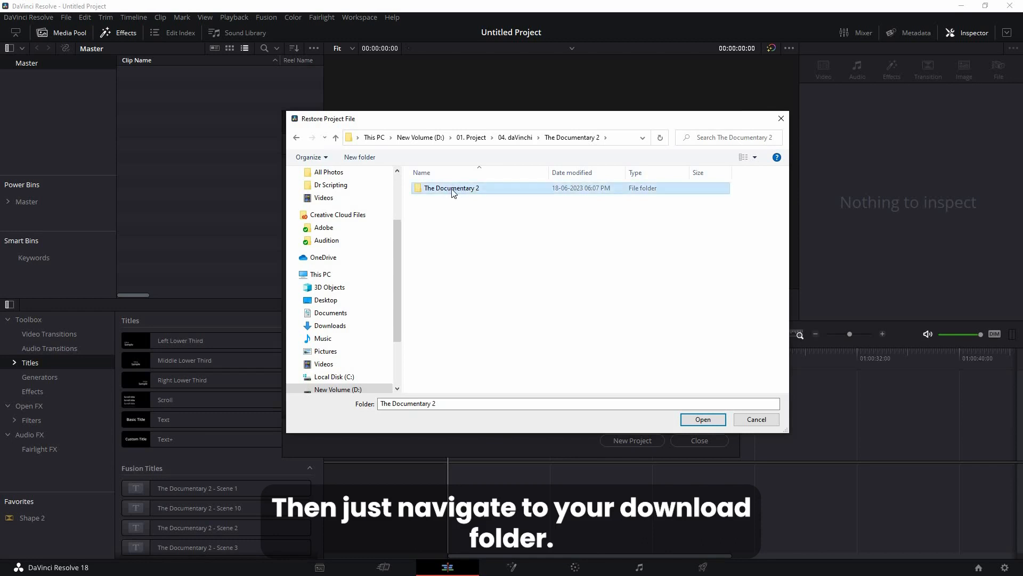
double_click(453, 189)
double_click(464, 190)
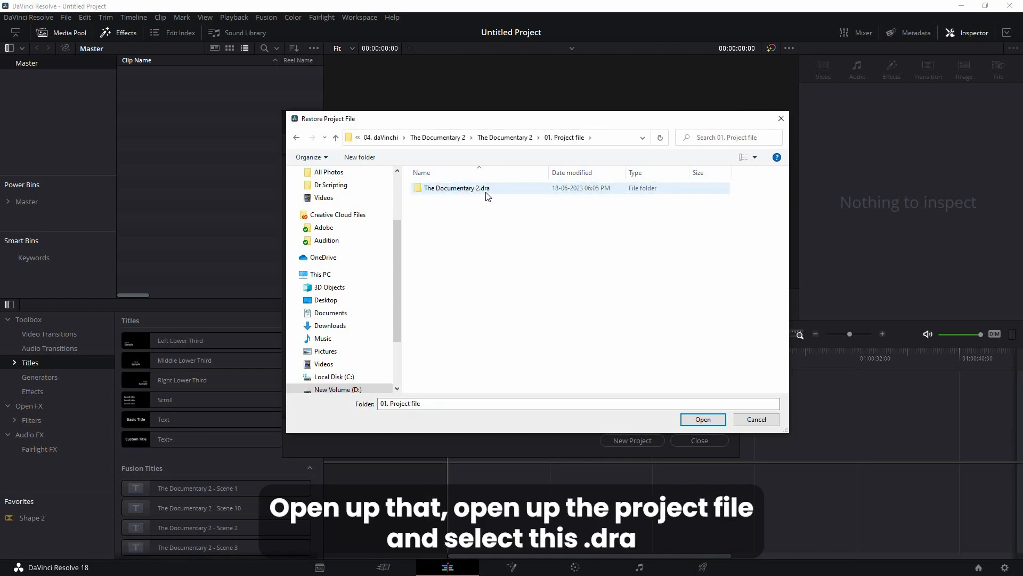
left_click(445, 190)
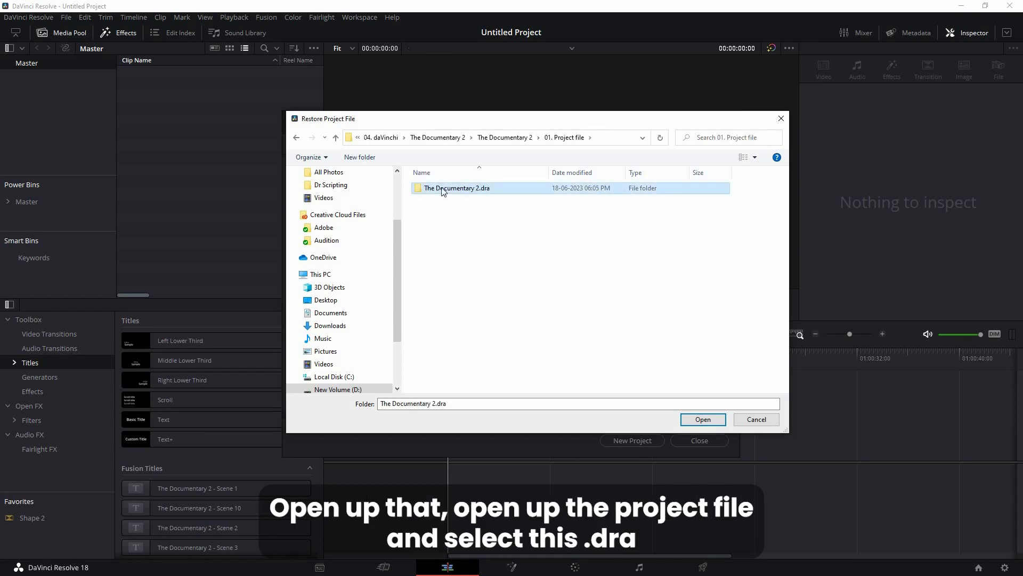
left_click(703, 420)
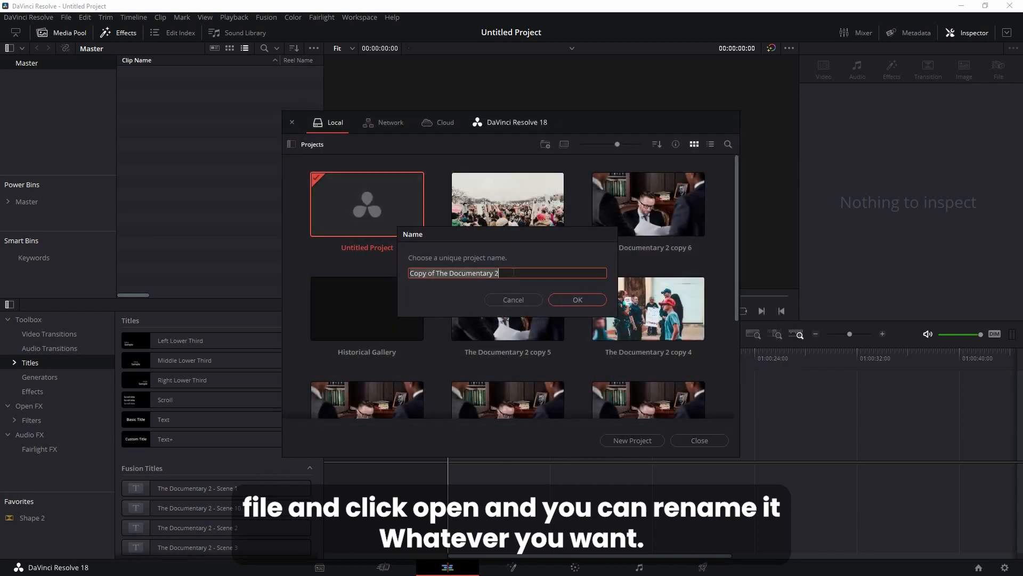
Name the restored project "Copy of The Documentary 2 Test" and open it.
left_click(514, 272)
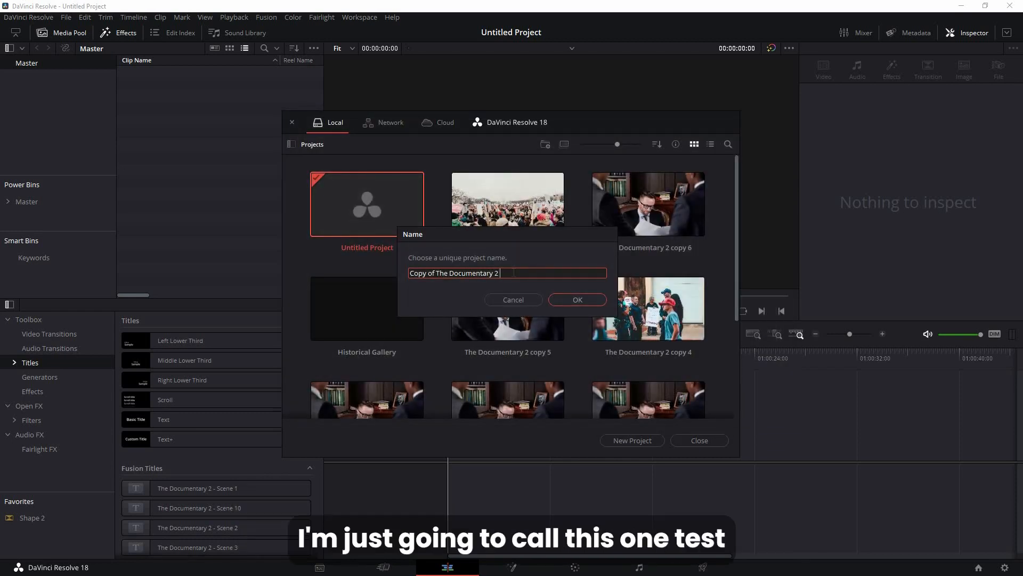
type("Test")
left_click(575, 300)
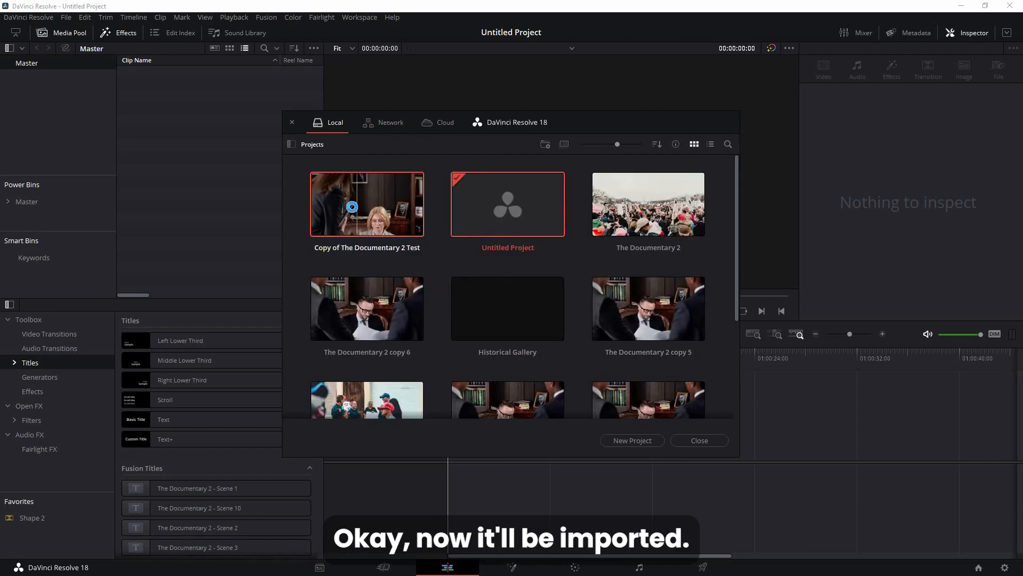
double_click(352, 204)
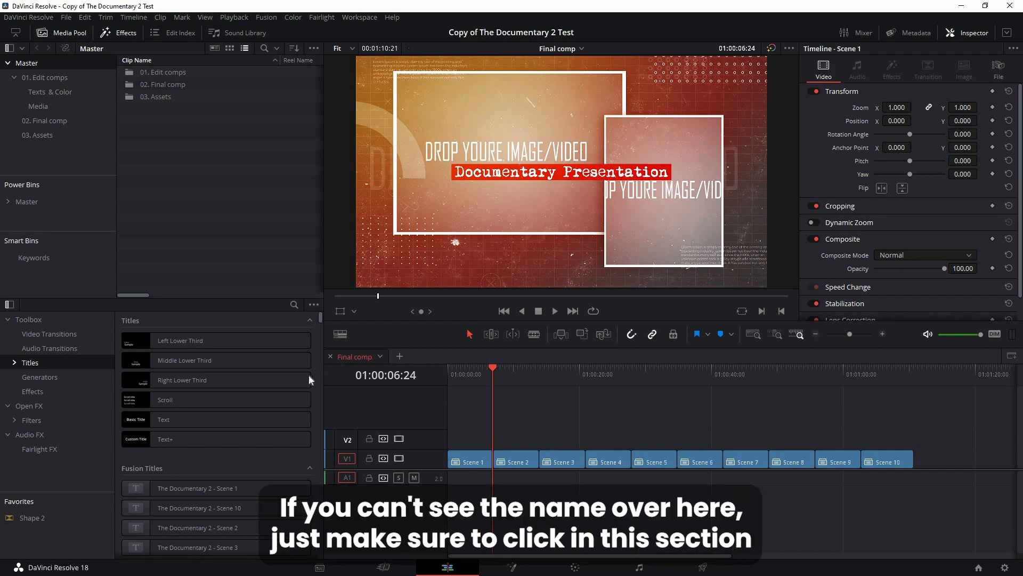
Toggle the display of the timeline tabs in the timeline view options.
left_click(340, 334)
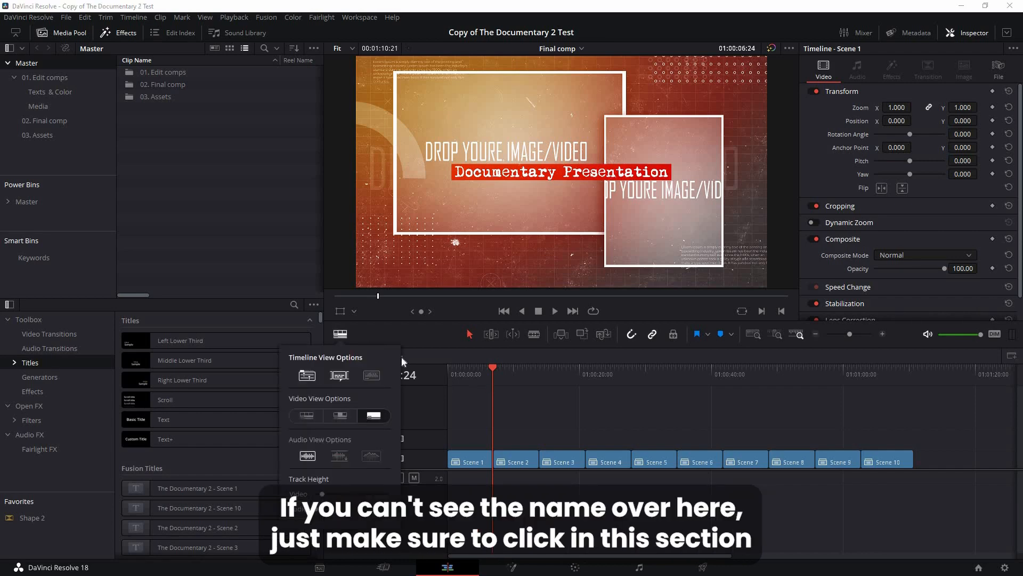
left_click(488, 404)
left_click(340, 334)
left_click(307, 375)
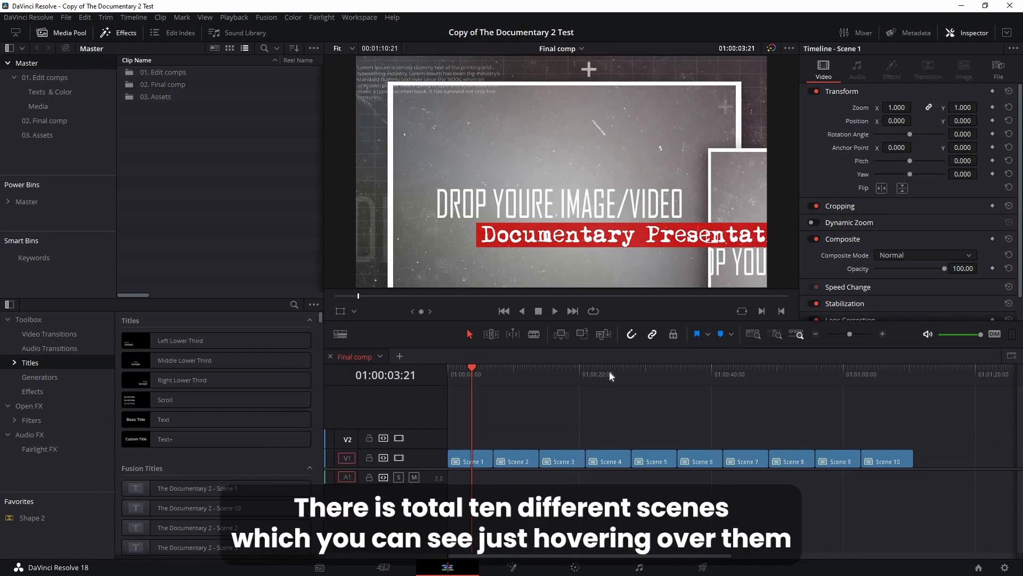
Preview scenes 4 and 1 on the timeline and look through the Media and Texts & Color bins under 01. Edit comps.
left_click(607, 401)
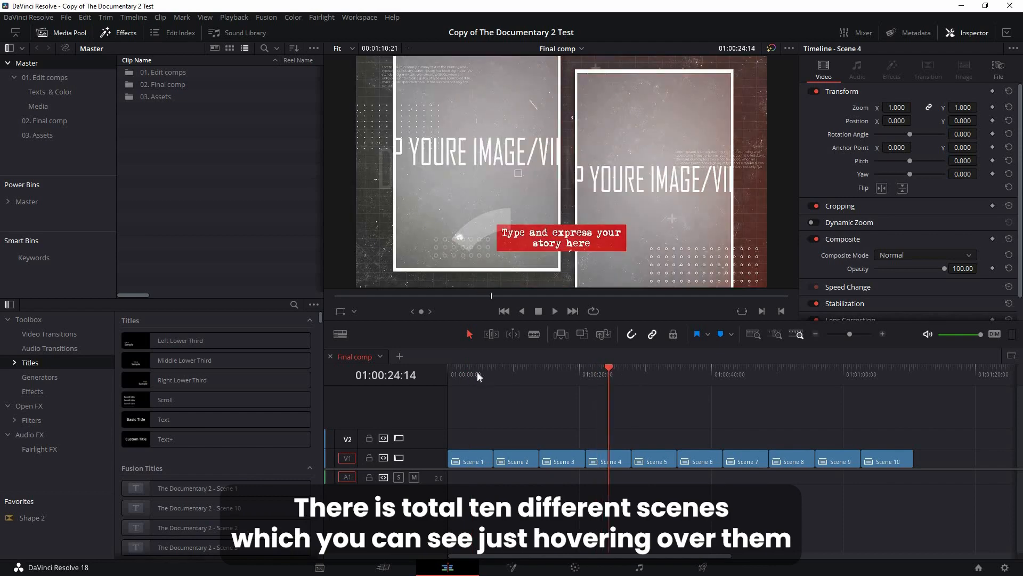
left_click(478, 371)
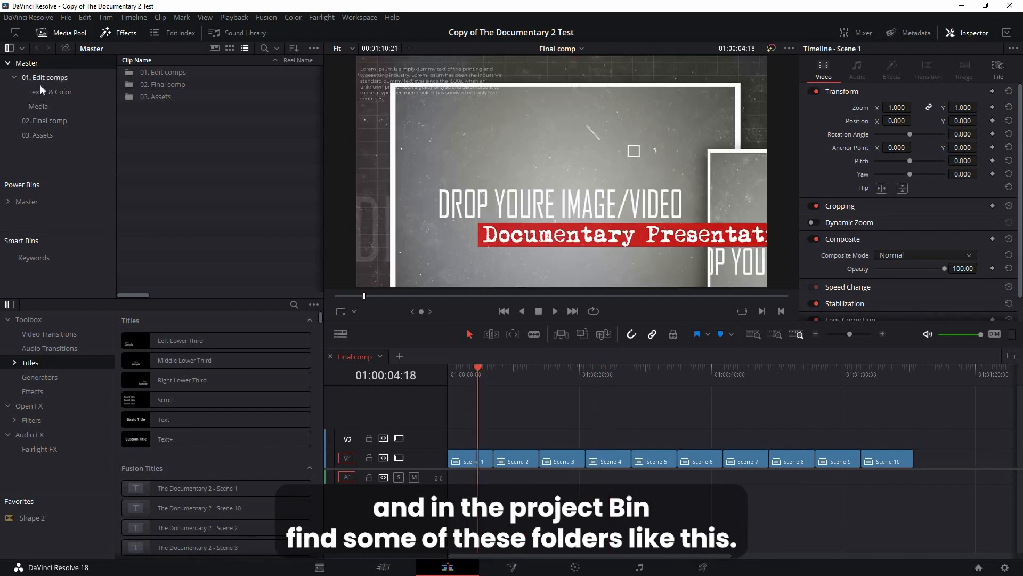
left_click(14, 78)
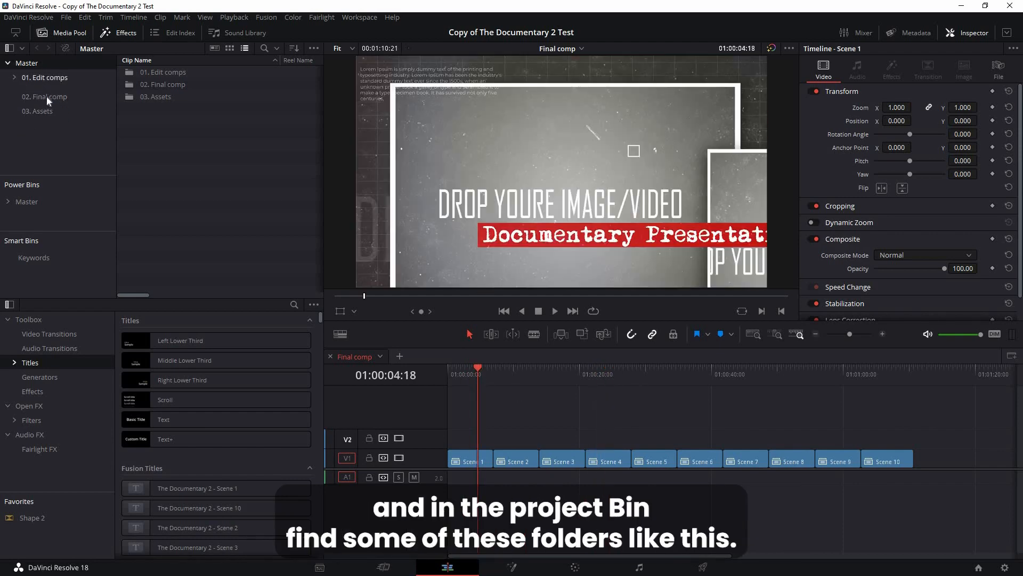
left_click(16, 77)
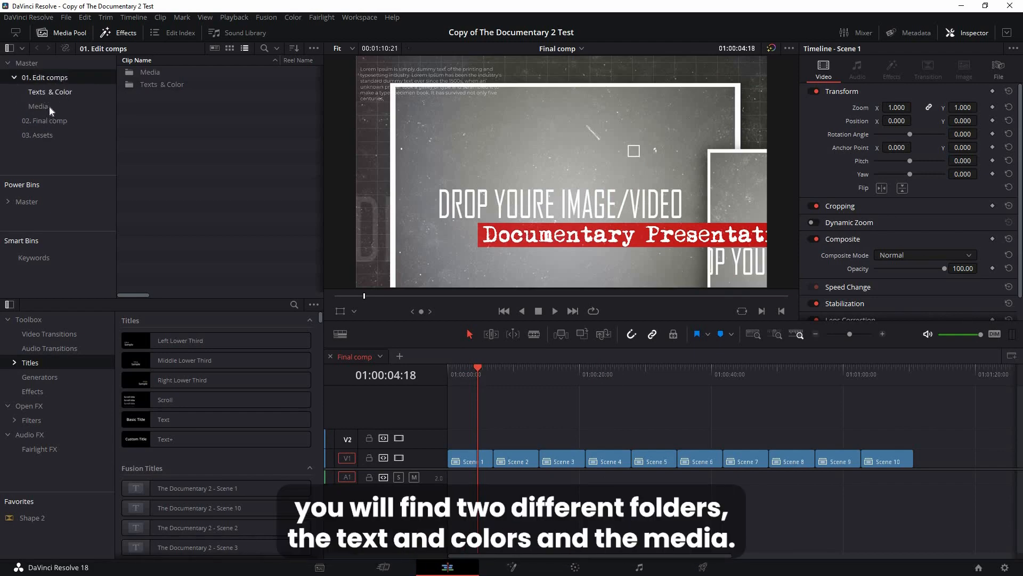
left_click(46, 107)
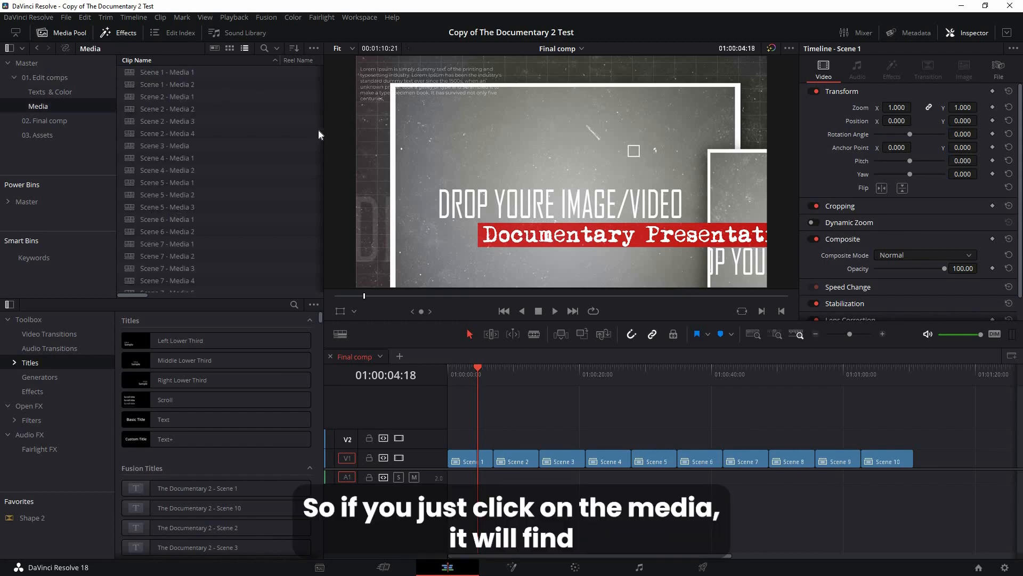
scroll(197, 110, "down", 4)
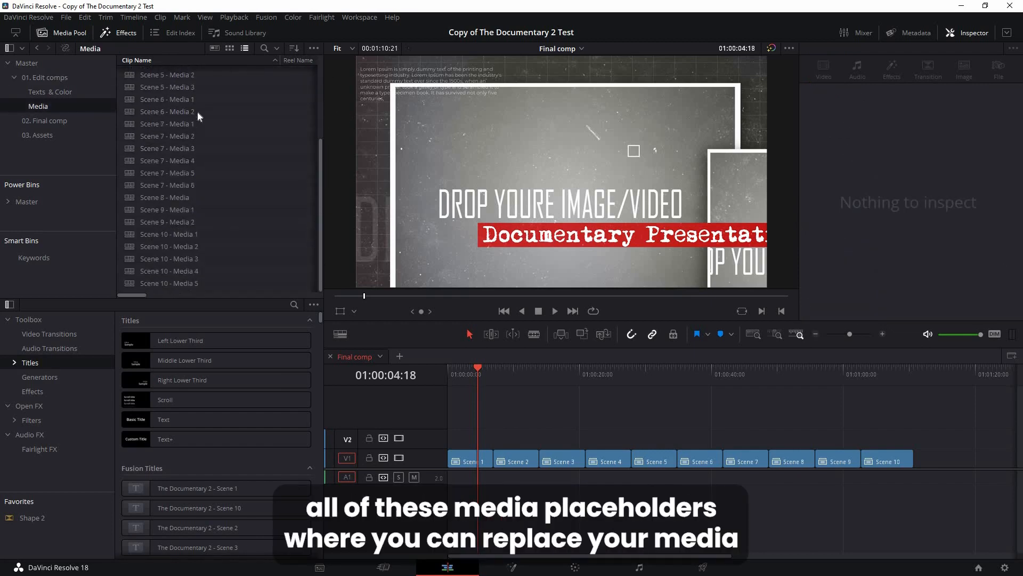
scroll(197, 111, "up", 2)
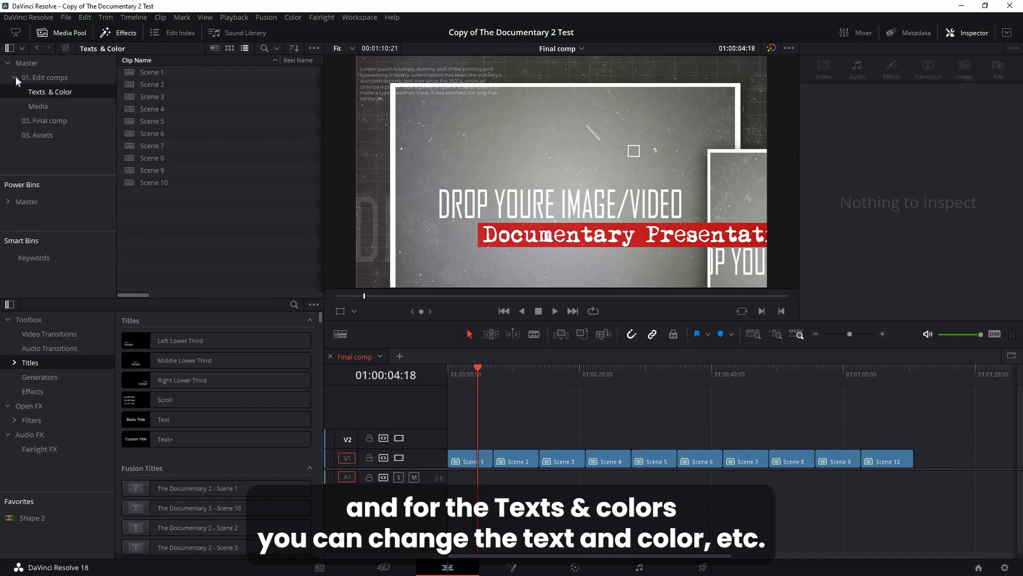
left_click(14, 80)
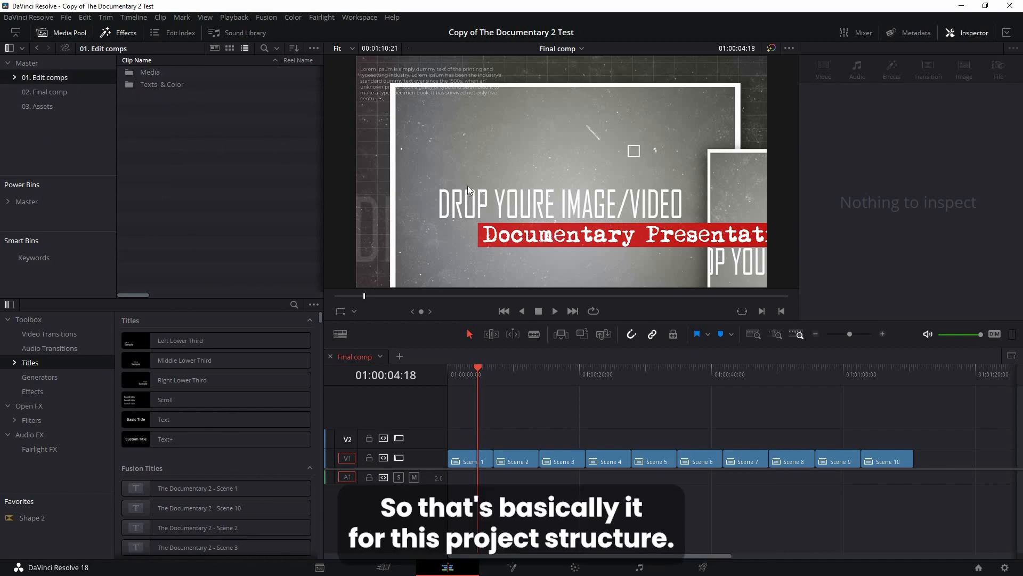
Place the playhead at 01:00:04:25 in Scene 1 and open the Scene 1 - Media 1 and Scene 1 - Media 2 timelines from the Media bin.
left_click(470, 371)
left_click(480, 369)
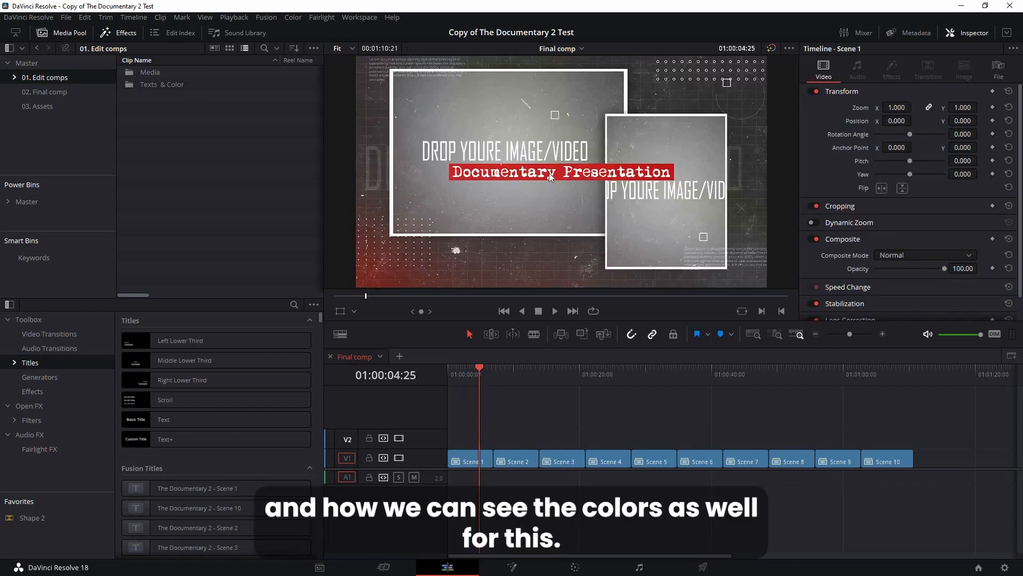
left_click(476, 462)
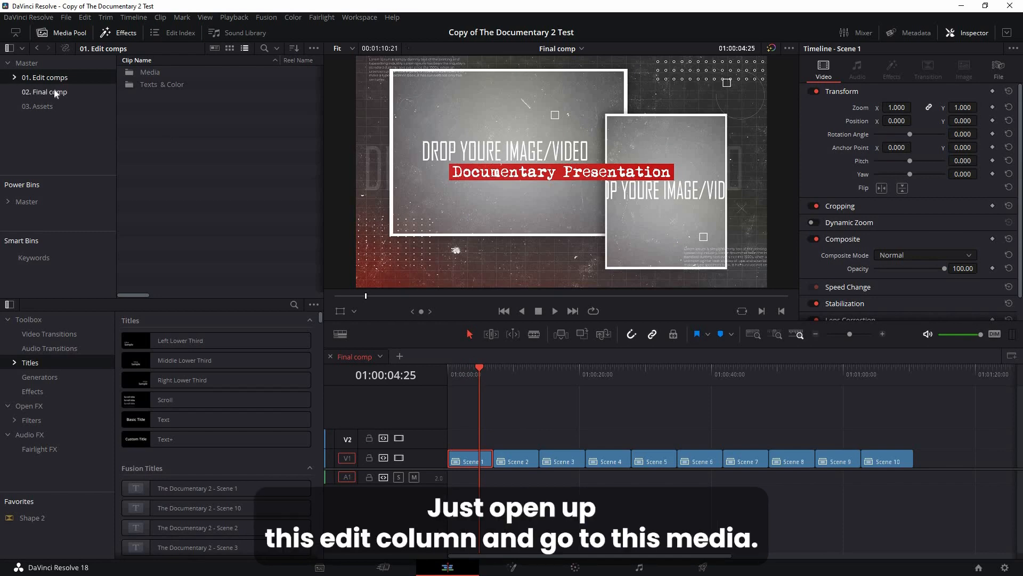
left_click(38, 106)
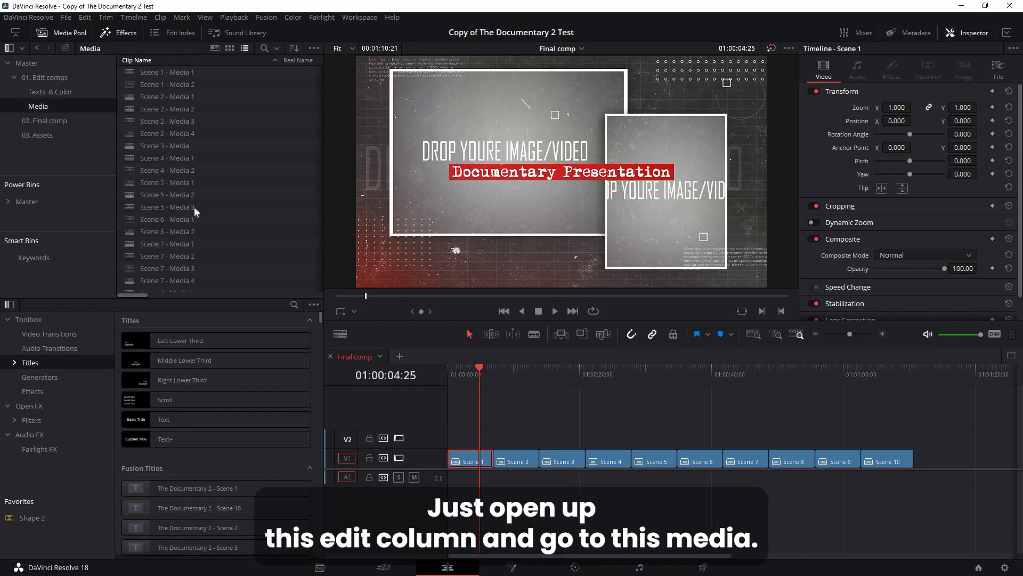
left_click(172, 85)
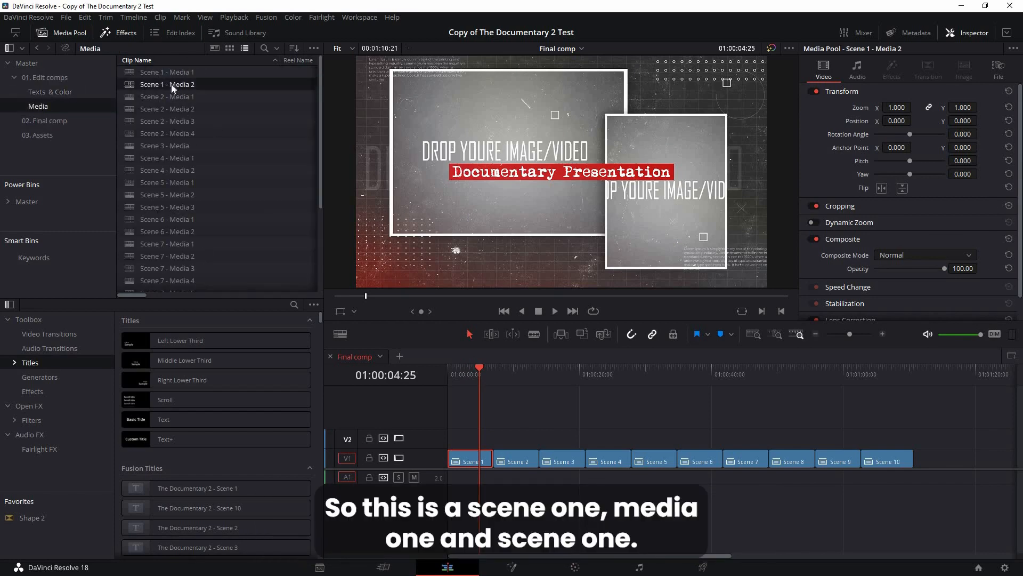
left_click(174, 72, "ctrl")
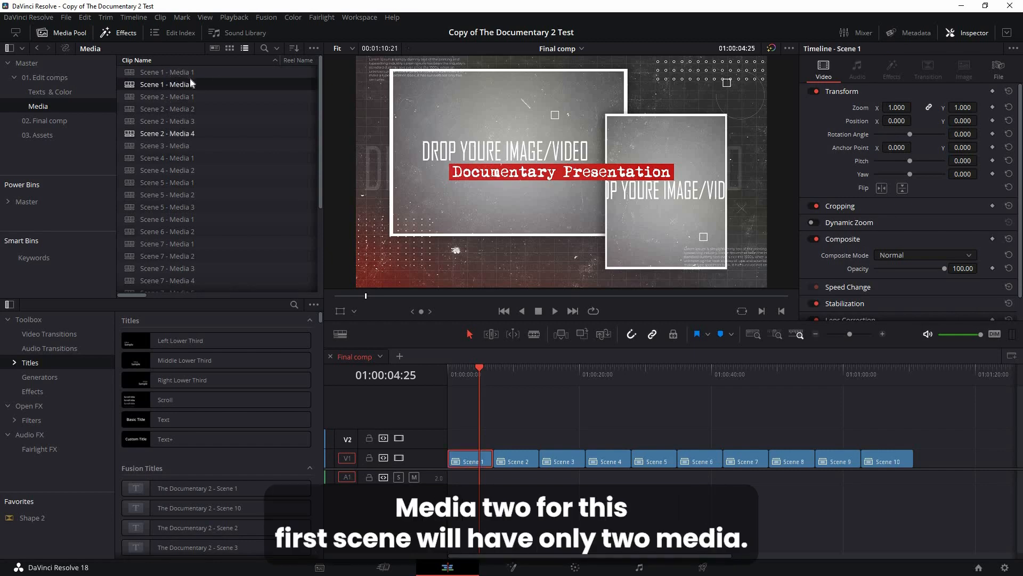
left_click(166, 110)
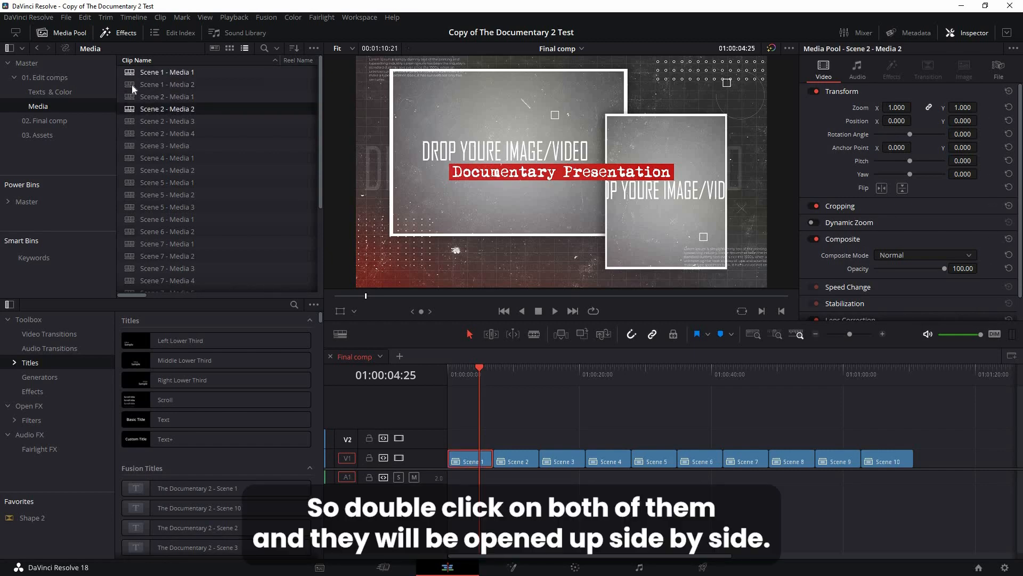
left_click(162, 72)
double_click(166, 85)
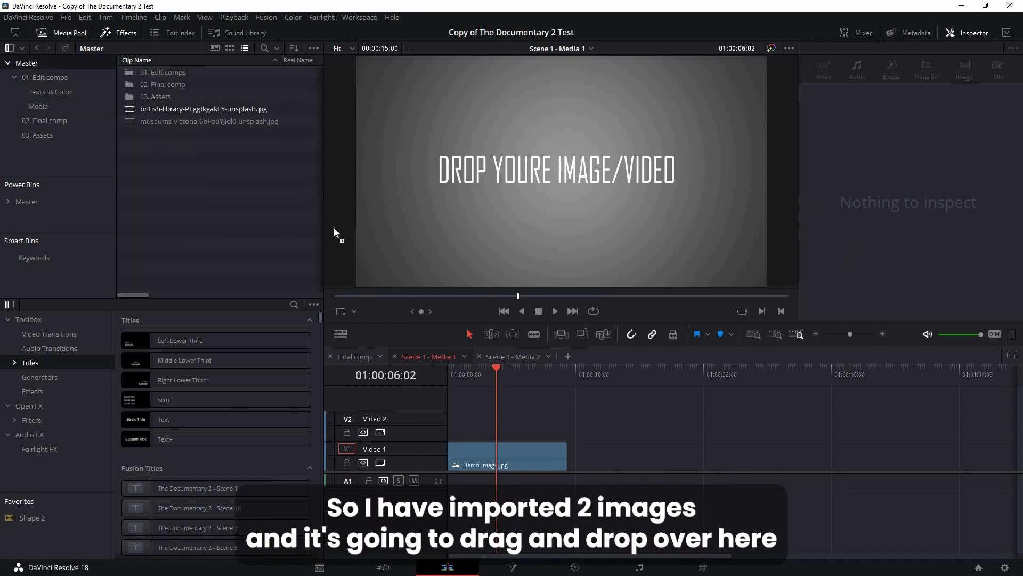
Place the british-library image on Video 2 above the demo image in Scene 1 - Media 1, with zoom 1.470 and Y position -19.
left_click_drag(202, 109, 567, 423)
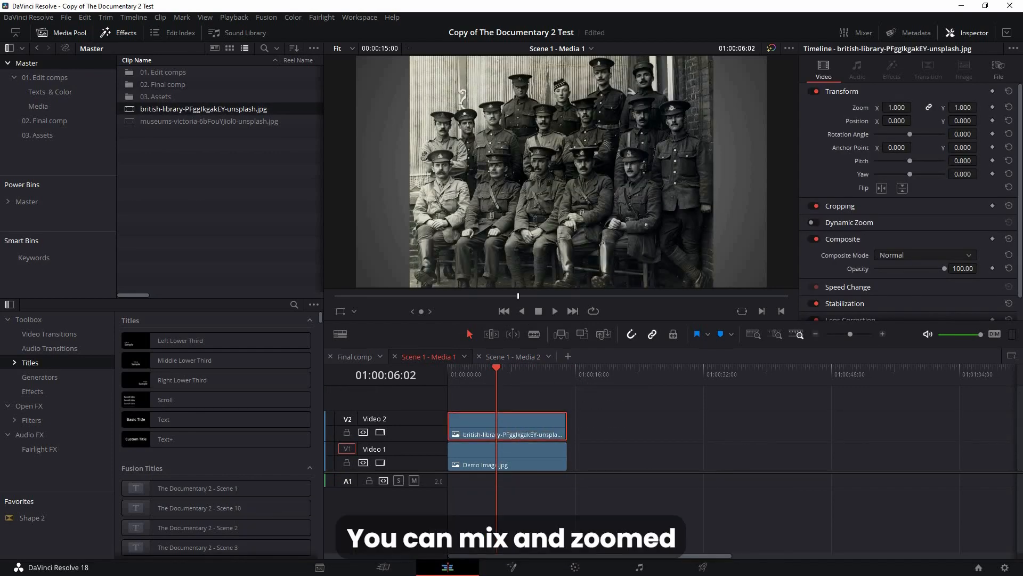
left_click_drag(897, 108, 952, 121)
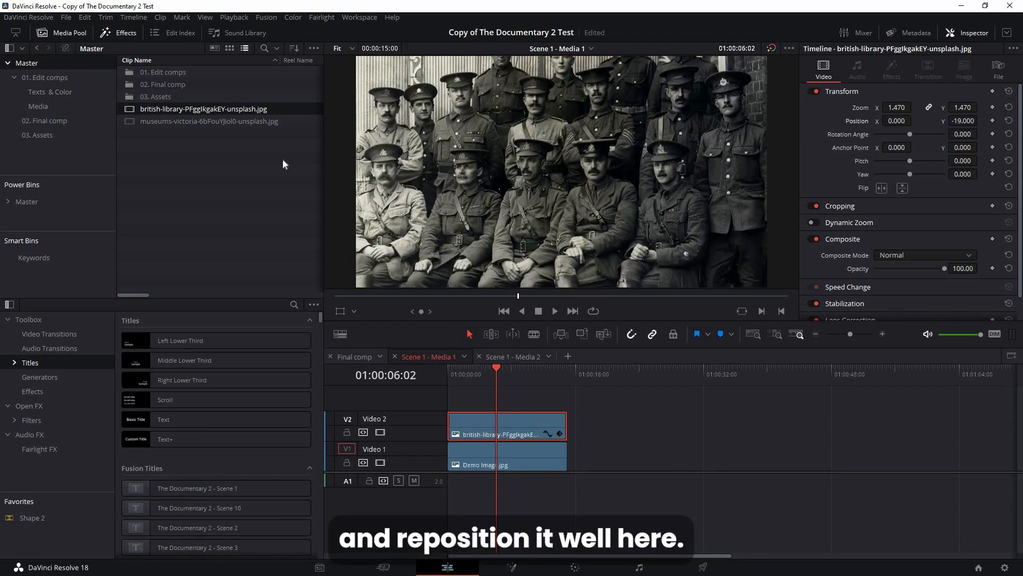
Place the museums-victoria image on Video 2 in Scene 1 - Media 2 with zoom 2.770 and Y position -570, and close both media timelines.
left_click(508, 357)
left_click_drag(209, 121, 487, 426)
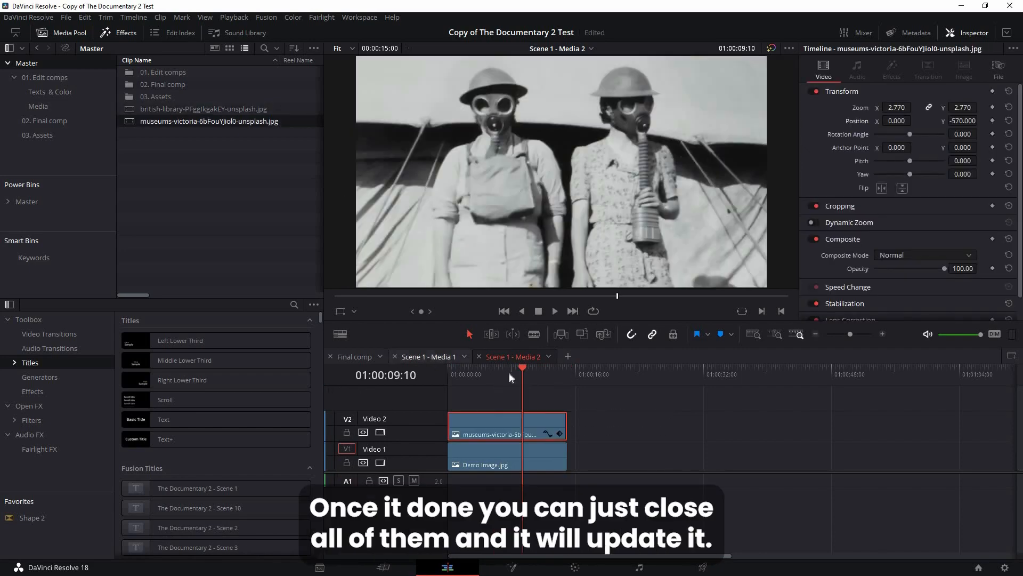
left_click(395, 356)
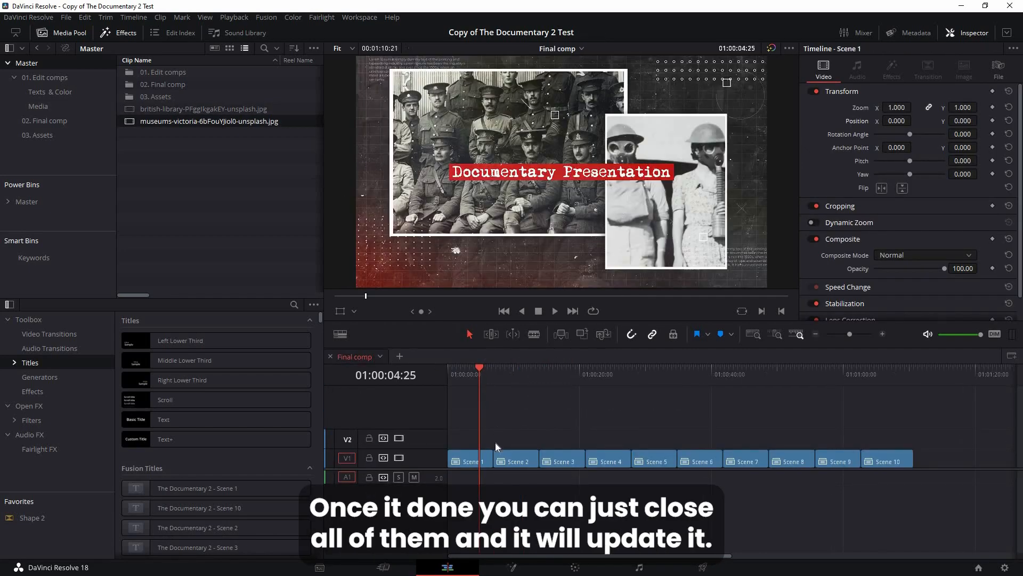
Open the Scene 1 timeline from the Texts & Color bin and select its The Documentary 2 - Scene 1 title layer.
left_click(42, 92)
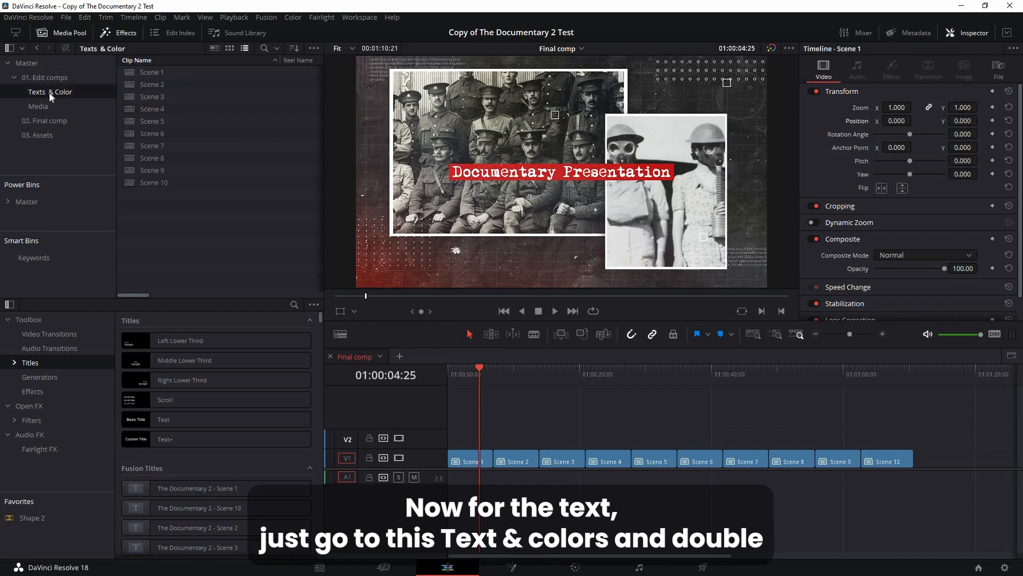
left_click(138, 72)
double_click(469, 461)
left_click(517, 463)
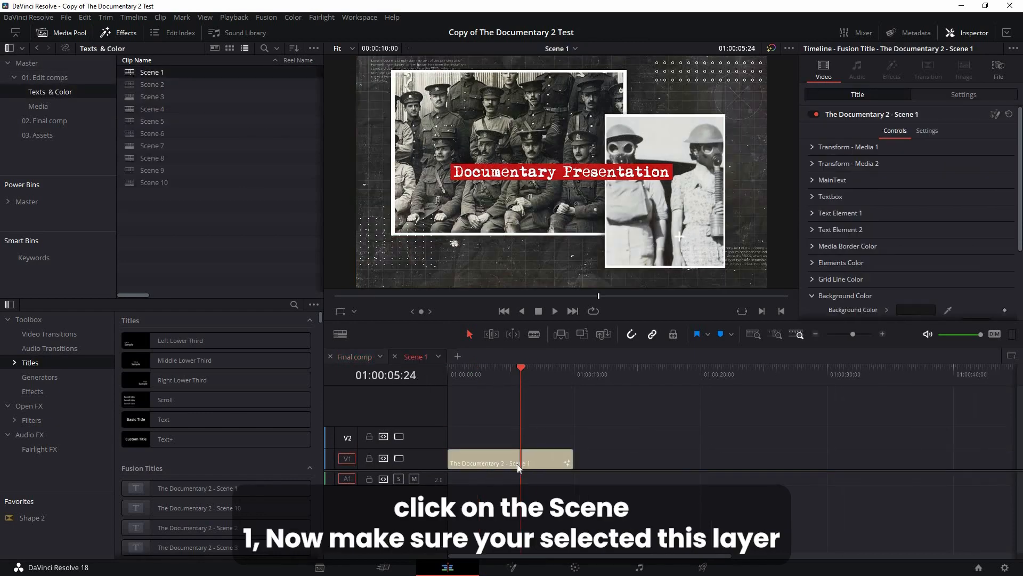
Show the Scene 1 title layer's controls in the Inspector and collapse its Background Color group.
left_click(967, 33)
left_click(967, 34)
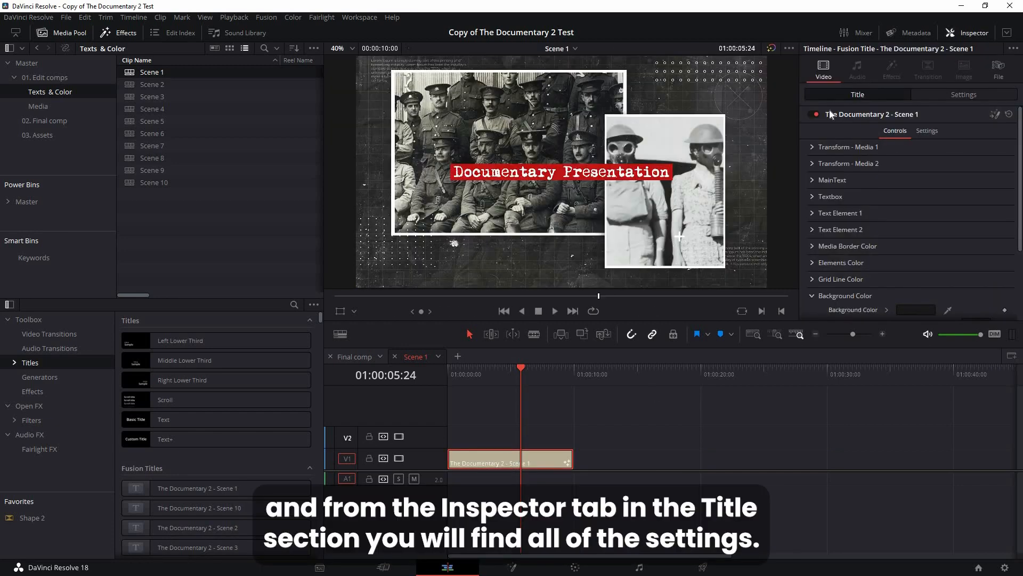
scroll(821, 200, "down", 3)
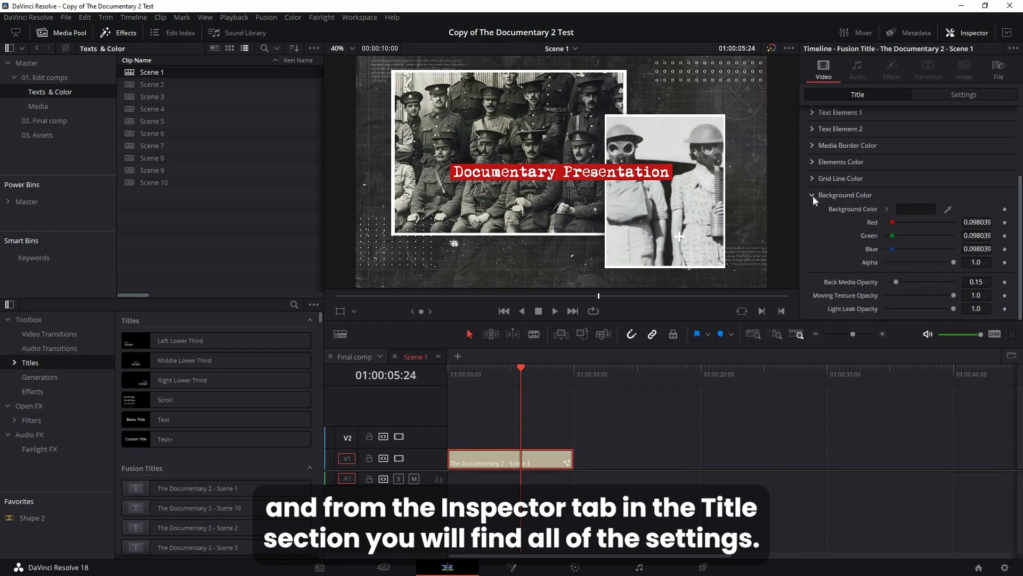
left_click(823, 195)
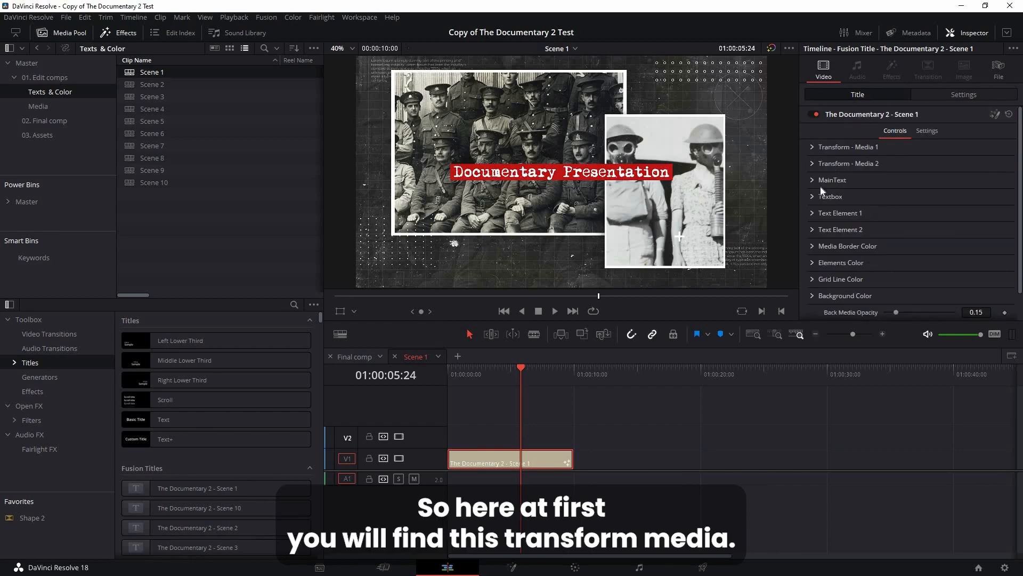
Try a different position and scale for Media 1 in its transform settings, undo the changes and collapse the group.
left_click(814, 147)
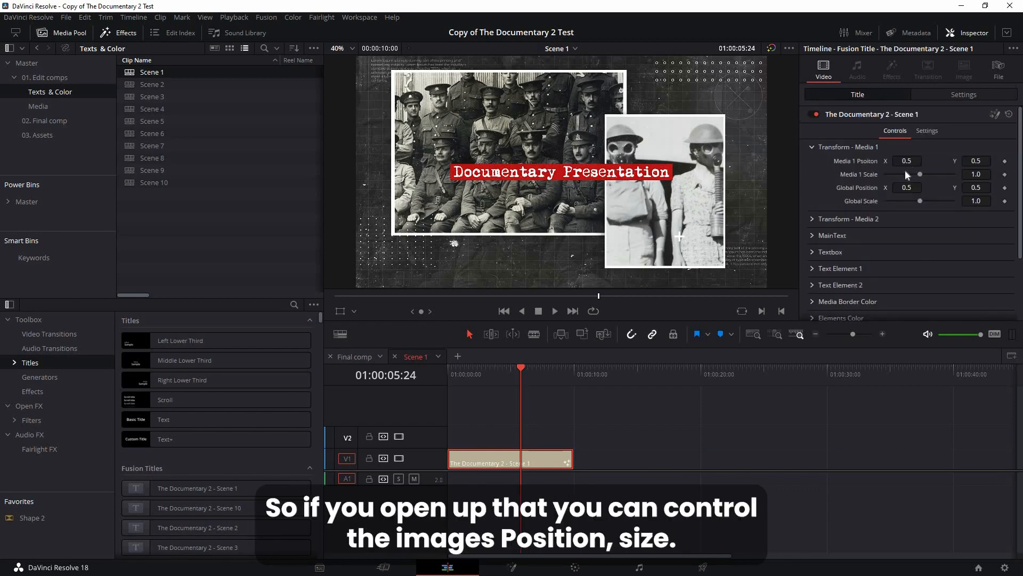
left_click_drag(906, 162, 924, 201)
key("ctrl+z")
key("ctrl+z")
key("ctrl+z")
key("ctrl+z")
left_click(812, 147)
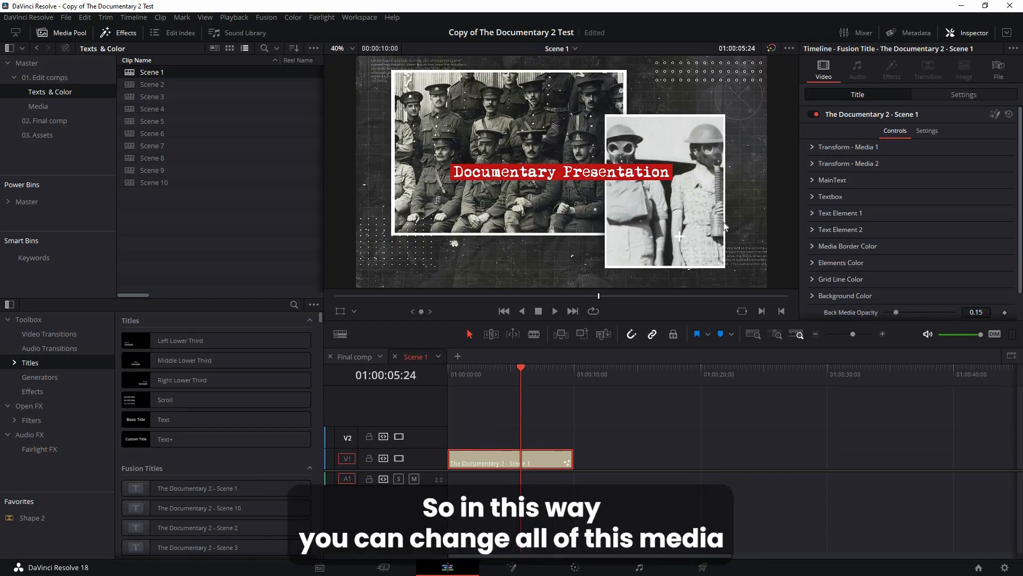
Change Scene 1's main text to "Documentary Presentationa", look over its font, color, size and tracking settings, and collapse the group.
left_click(854, 181)
left_click(903, 204)
type("adadad")
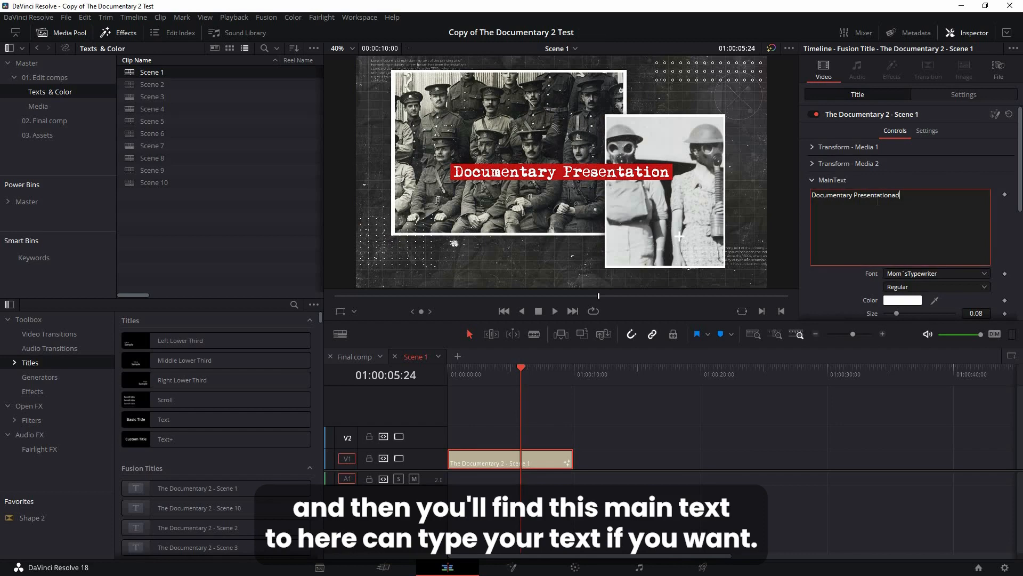
key("ctrl+z")
scroll(913, 205, "down", 2)
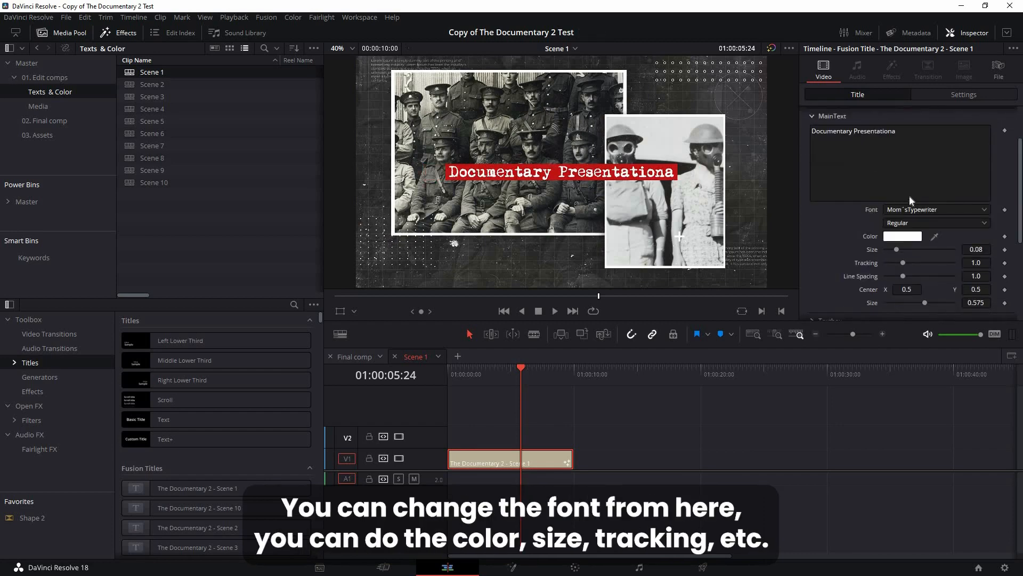
scroll(919, 236, "down", 1)
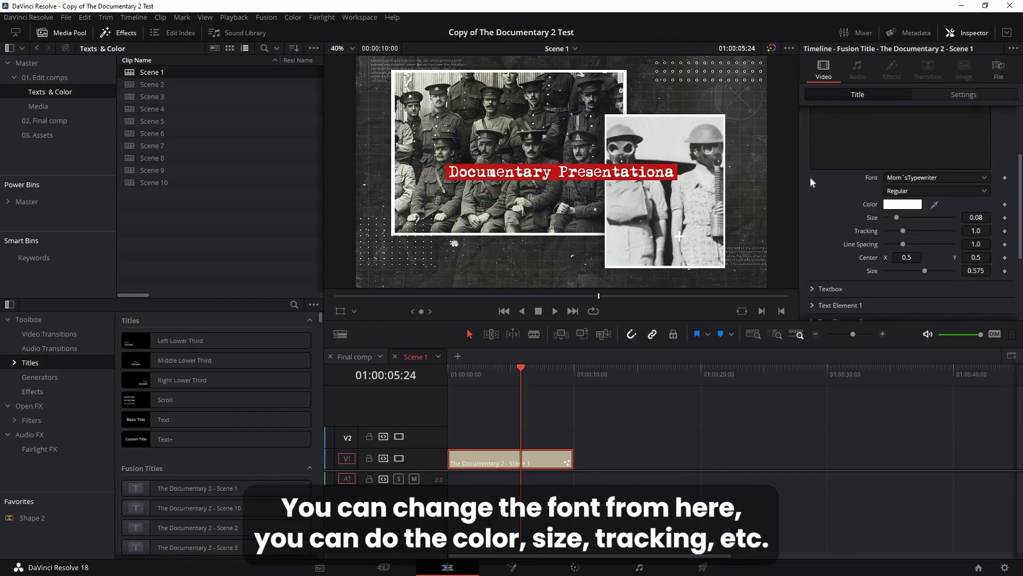
scroll(816, 181, "up", 2)
left_click(845, 181)
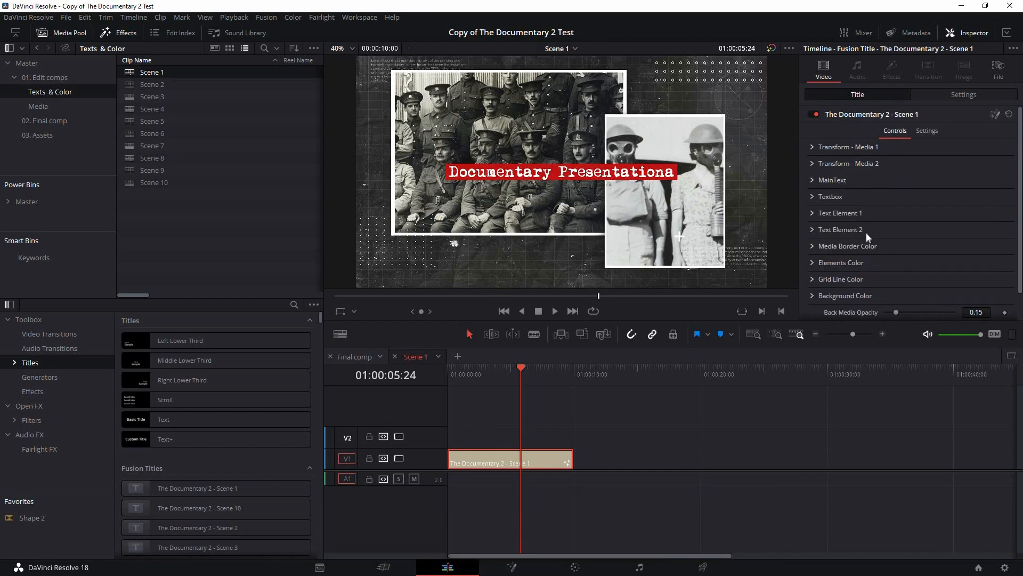
Try another textbox width and height and a cyan media border color in Scene 1, and undo these changes.
left_click(831, 197)
scroll(917, 191, "down", 2)
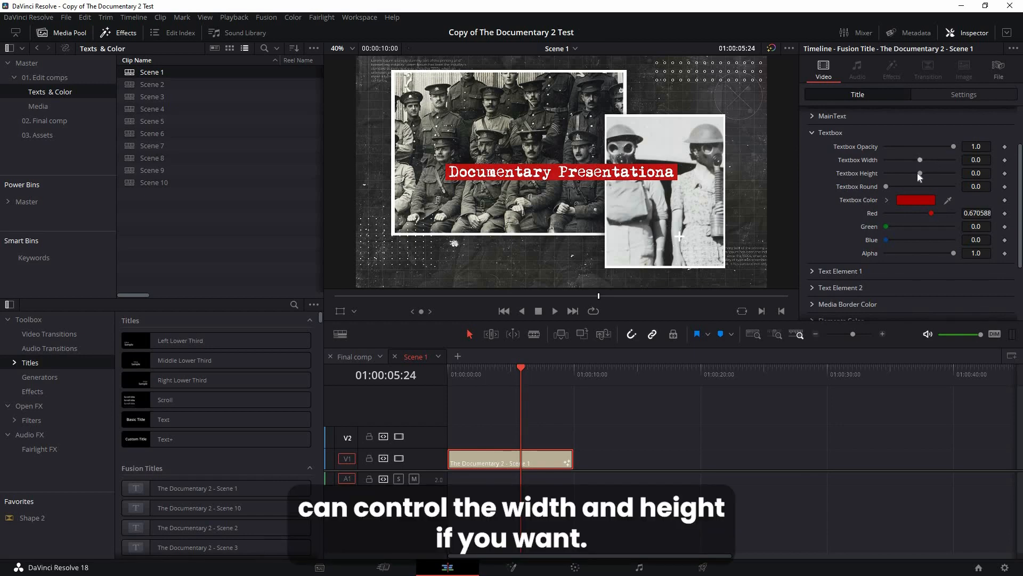
mouse_move(920, 159)
left_mouse_down()
mouse_move(941, 160)
mouse_move(931, 173)
left_mouse_up()
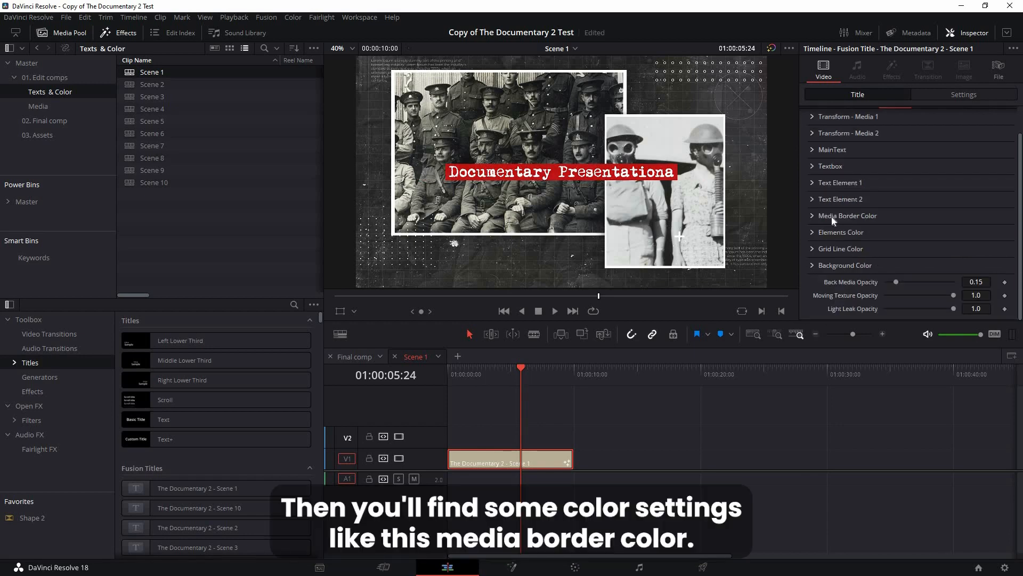
left_click(906, 216)
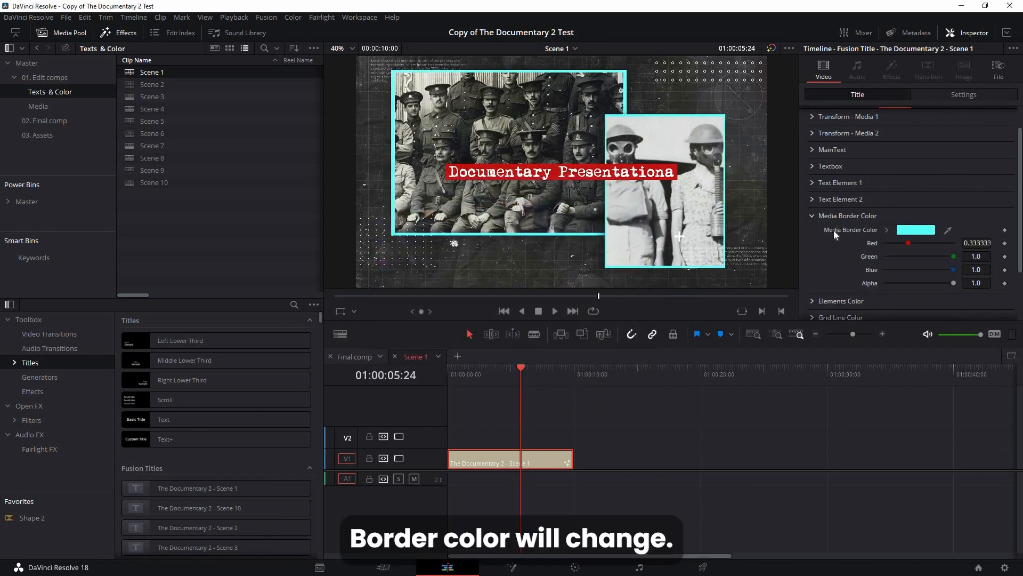
key("ctrl+z")
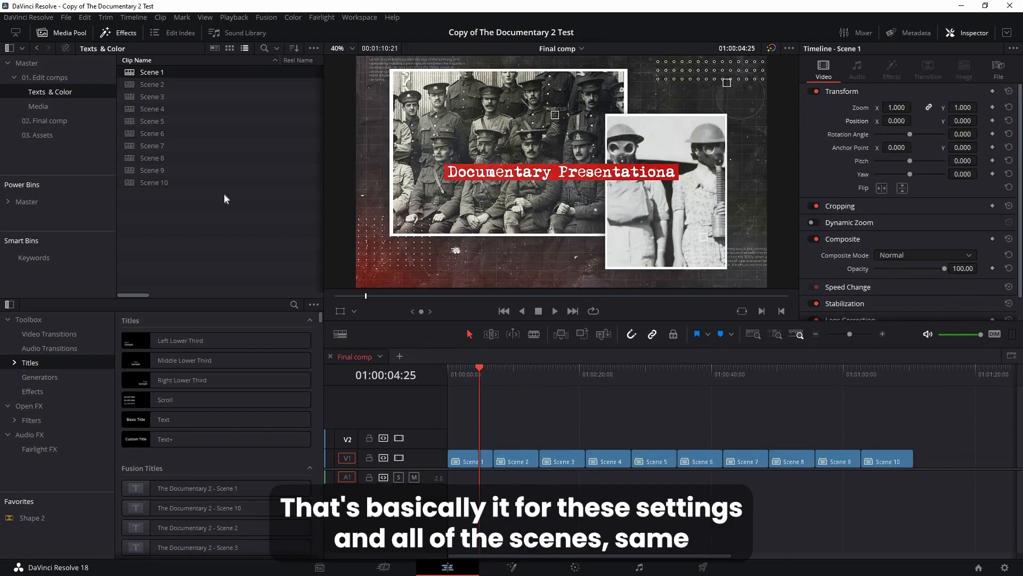
Delete the Scene 3, Scene 4 and Scene 5 clips from the Final comp timeline.
left_click_drag(646, 374, 551, 476)
left_click_drag(551, 476, 551, 476)
key("BackSpace")
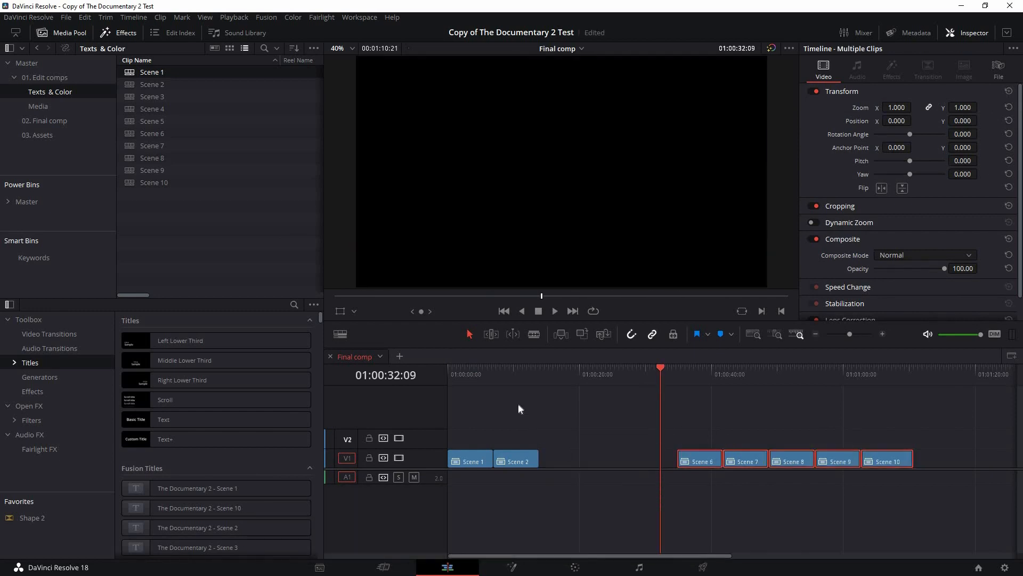
Move the Scene 6 to Scene 10 clips earlier in Final comp and lengthen the Scene 2 clip until it meets Scene 6.
left_click_drag(728, 460, 711, 462)
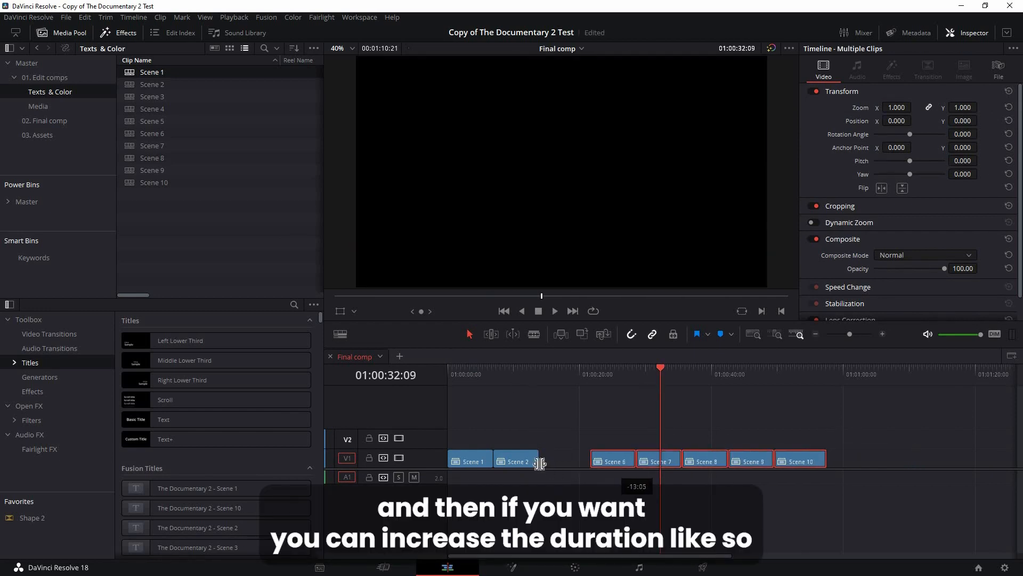
mouse_move(541, 463)
left_mouse_down()
mouse_move(561, 457)
mouse_move(542, 459)
left_mouse_up()
left_click_drag(543, 463, 557, 462)
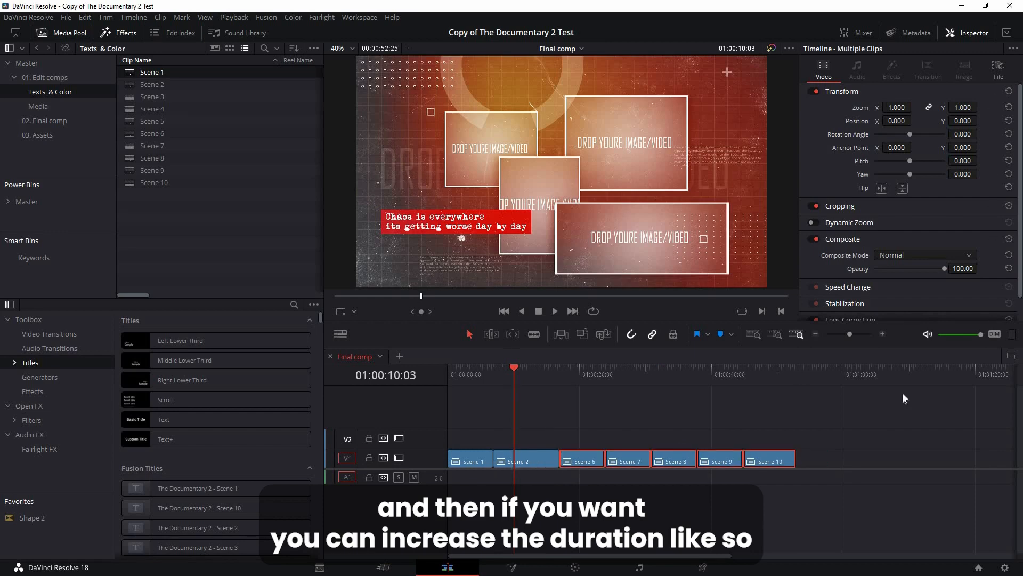